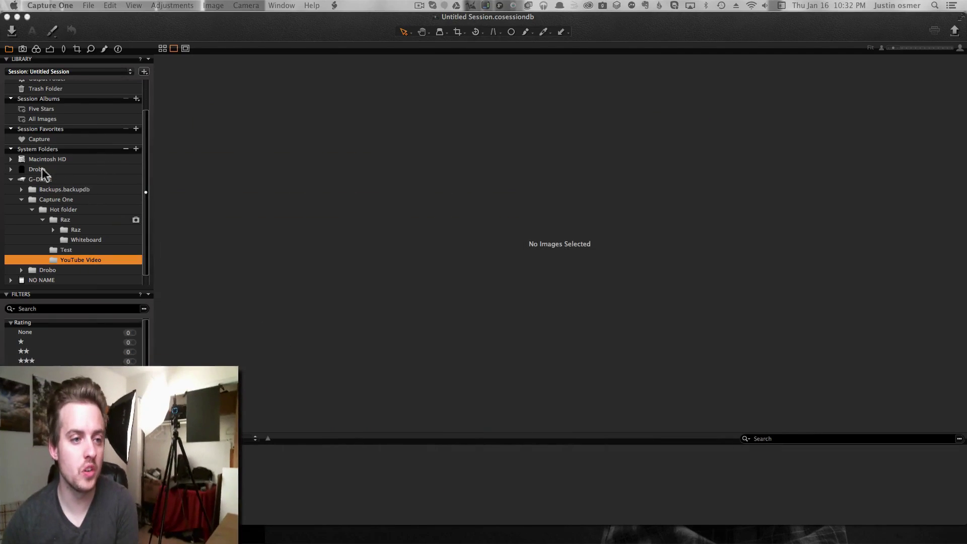
# Activate the Capture One session and position the Remote Camera Control window over the viewer.
pyautogui.click(83, 258)
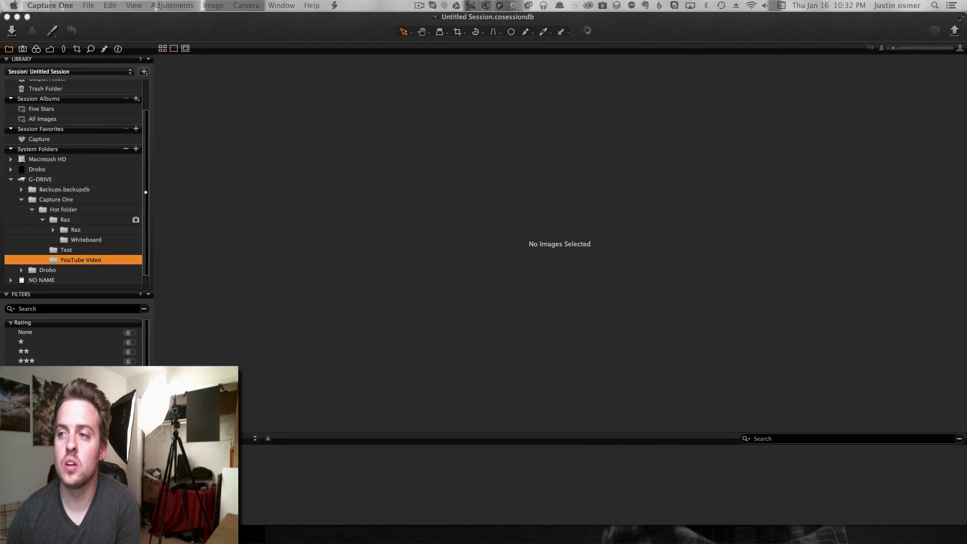
pyautogui.moveTo(731, 190); pyautogui.dragTo(766, 81)
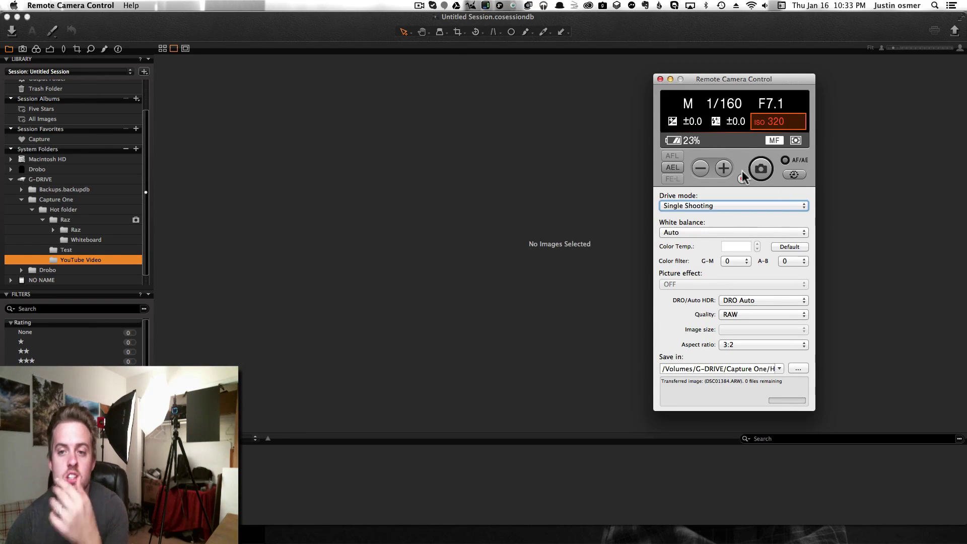
# Set ISO 400, aperture F6.3 and shutter speed 1/200 in Remote Camera Control.
pyautogui.click(724, 169)
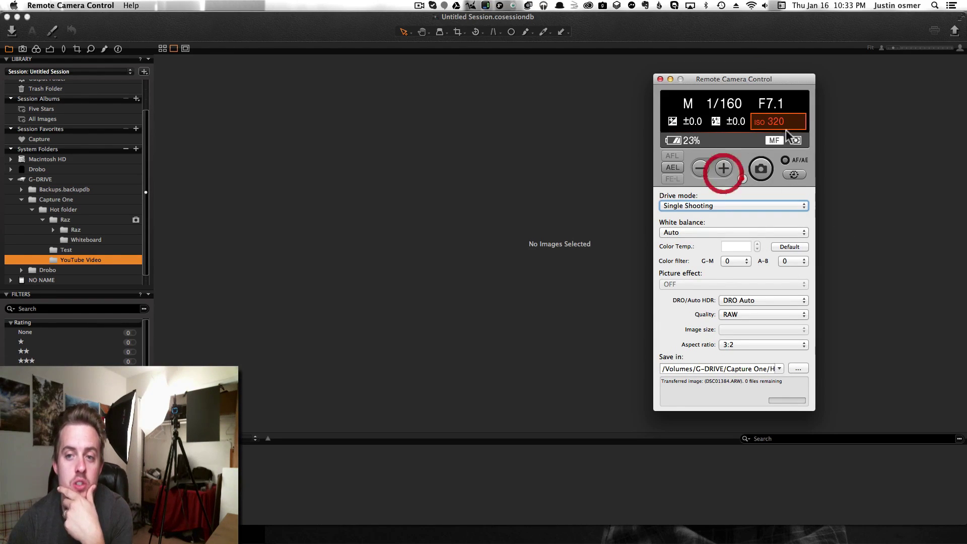
pyautogui.click(775, 105)
pyautogui.click(724, 168)
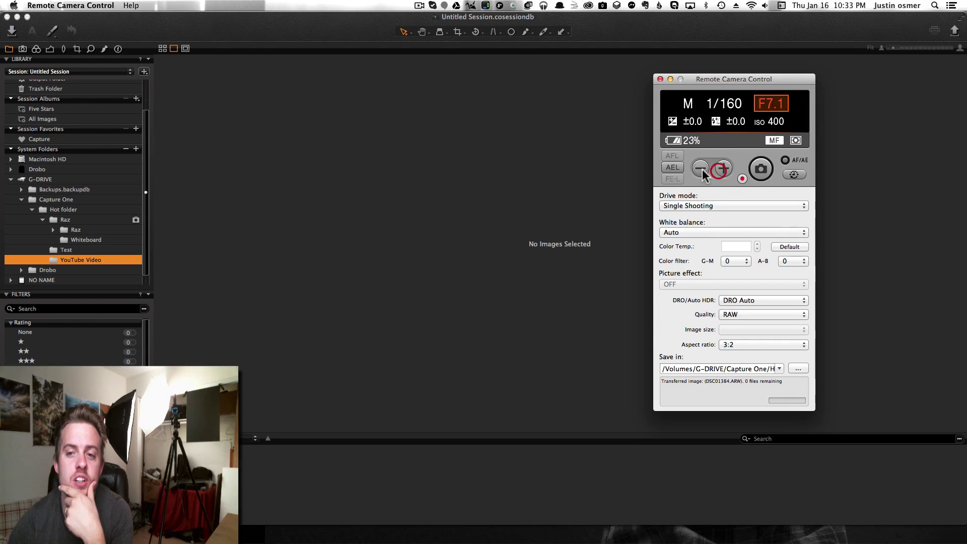
pyautogui.click(701, 169)
pyautogui.click(701, 169)
pyautogui.click(700, 169)
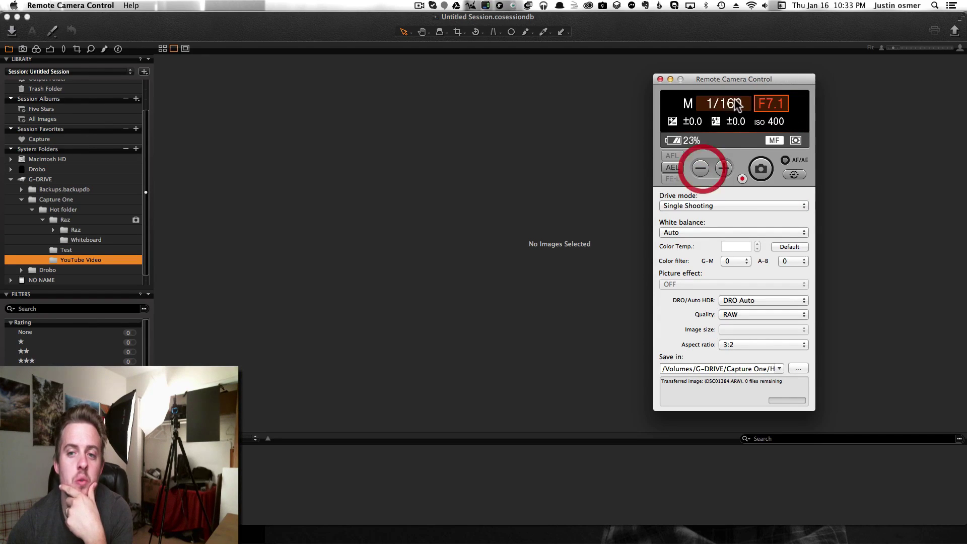
pyautogui.click(723, 168)
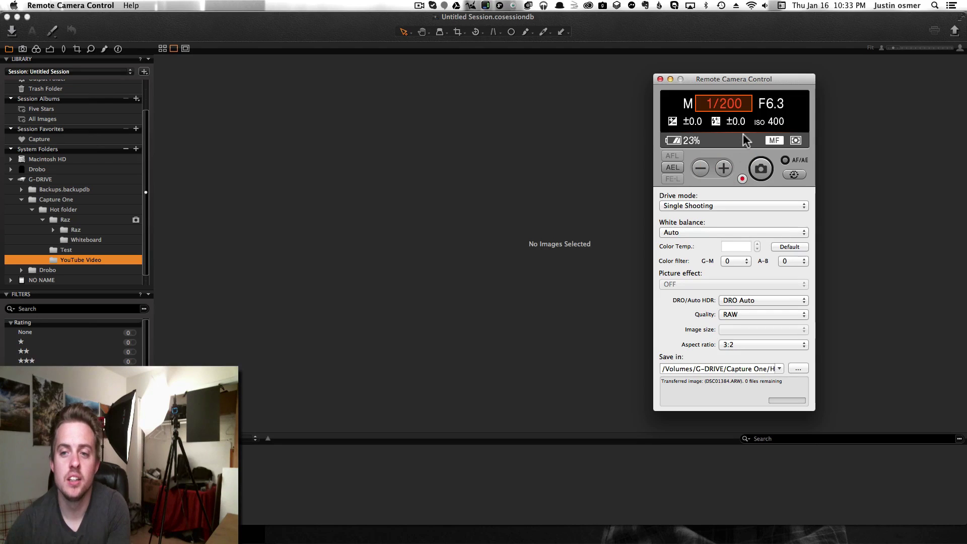
# Set the YouTube Video folder as the save location for captures.
pyautogui.moveTo(755, 81); pyautogui.dragTo(874, 83)
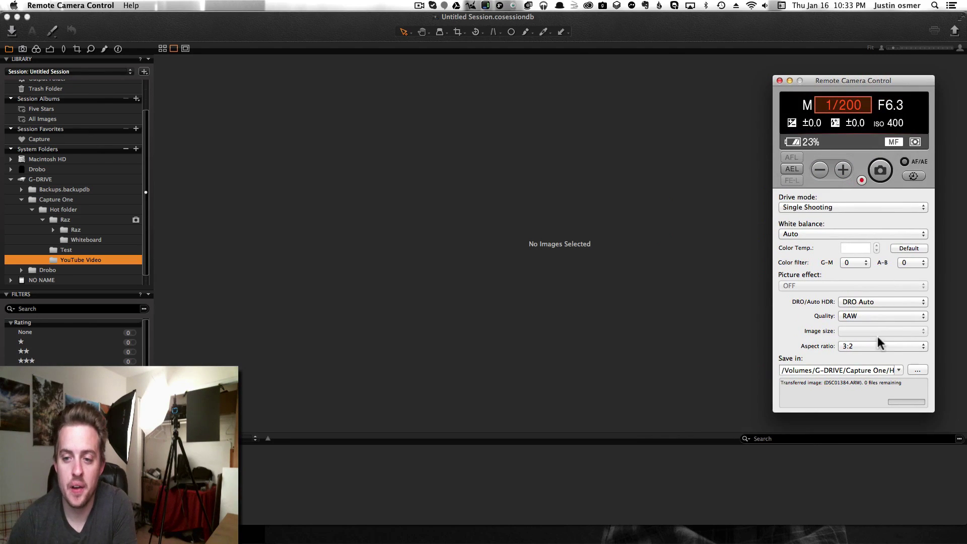
pyautogui.click(917, 370)
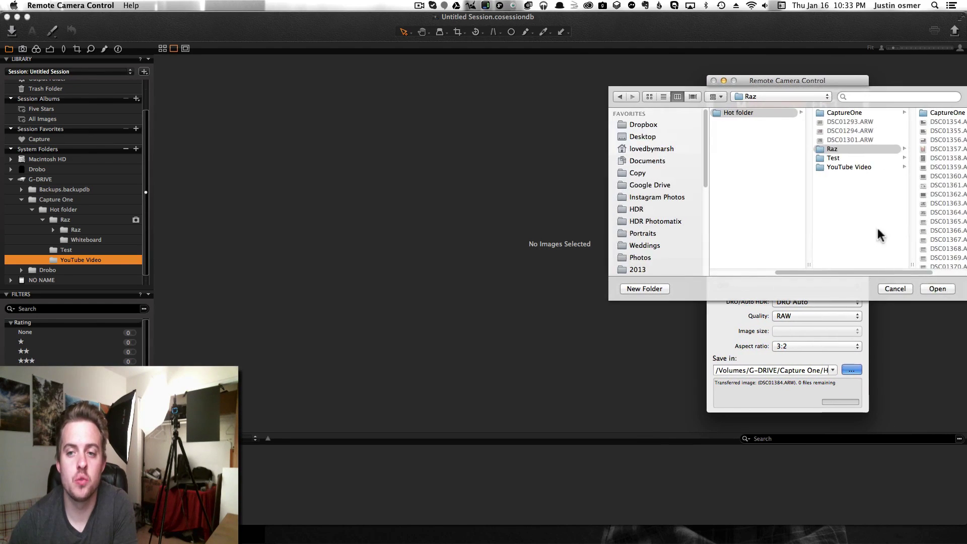
pyautogui.click(864, 168)
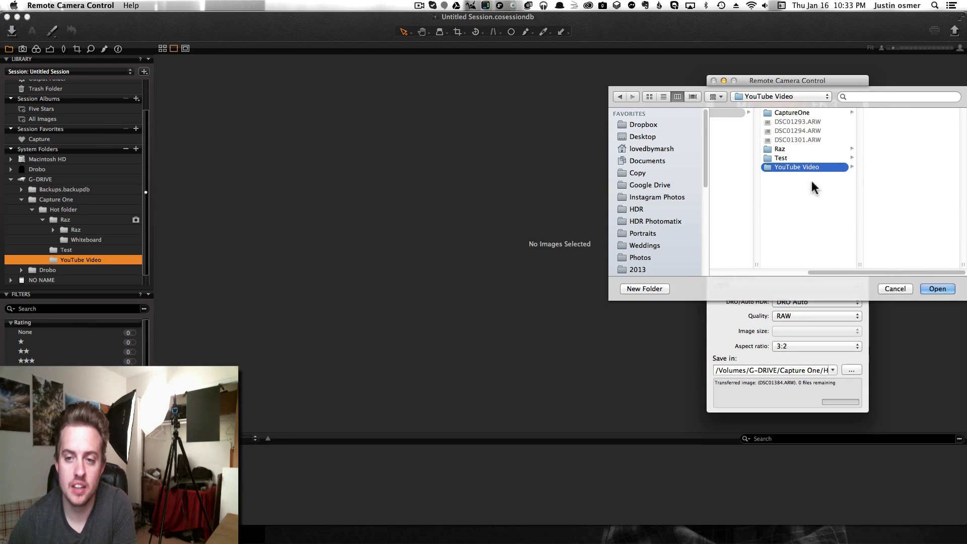
pyautogui.click(932, 294)
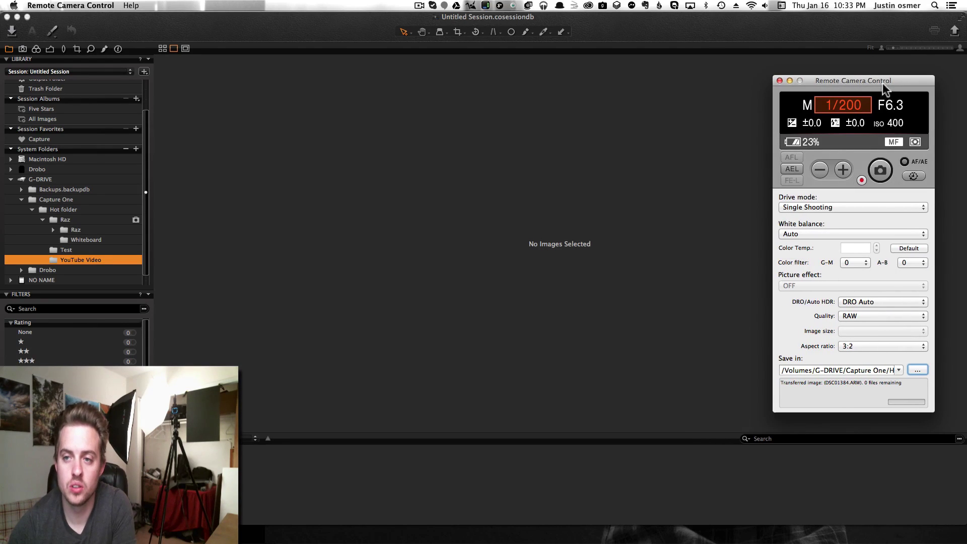
pyautogui.moveTo(889, 80); pyautogui.dragTo(909, 72)
# Shoot DSC01385.ARW and set YouTube Video as capture folder, keeping Raz as a Session Favorite.
pyautogui.click(904, 161)
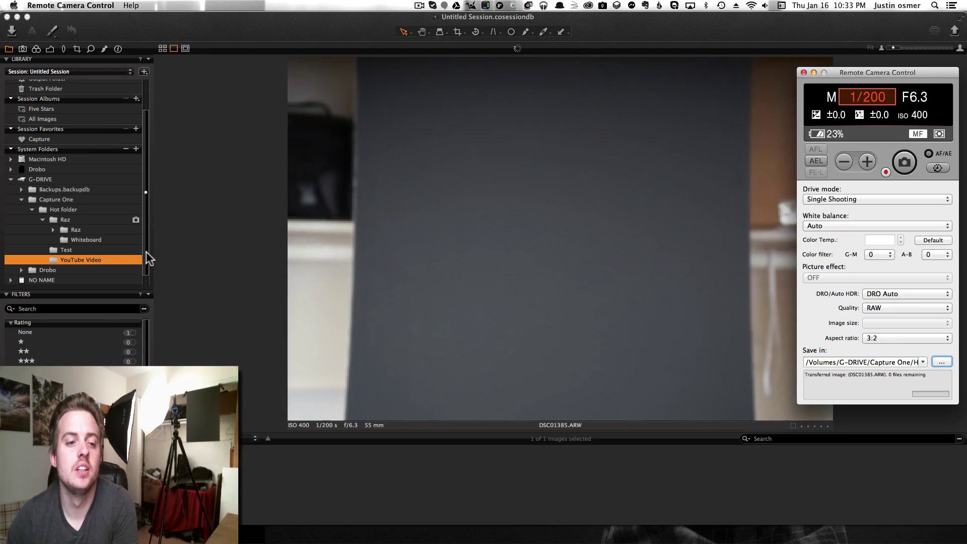
pyautogui.rightClick(107, 259)
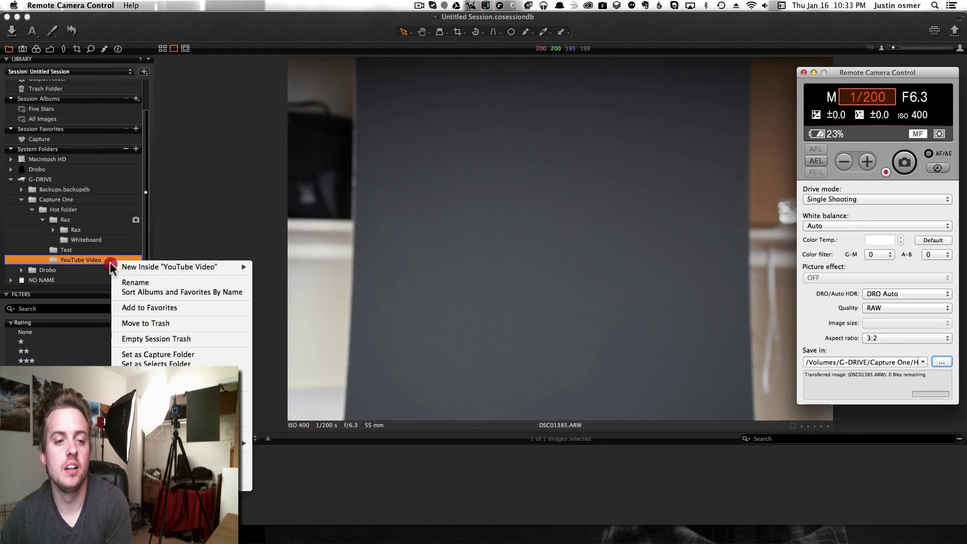
pyautogui.click(96, 262)
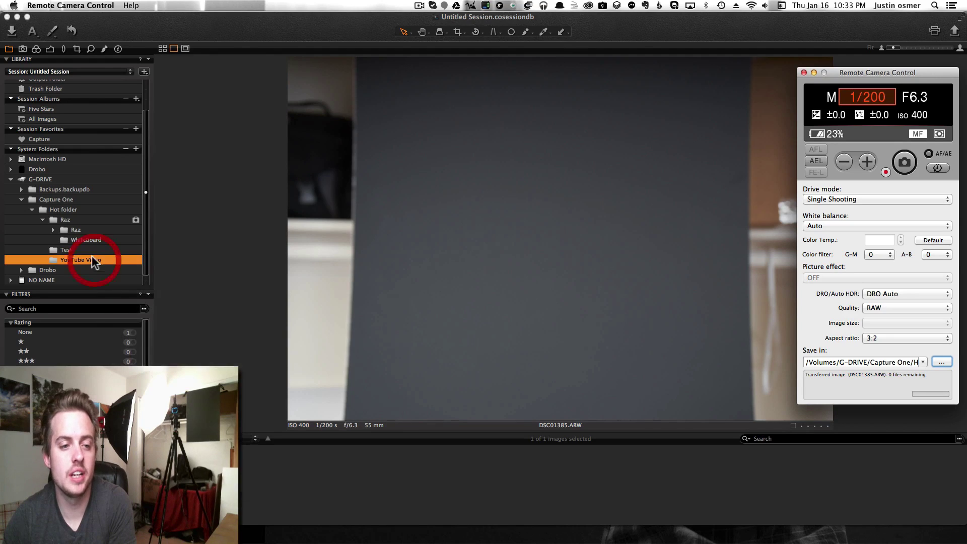
pyautogui.rightClick(95, 261)
pyautogui.click(174, 349)
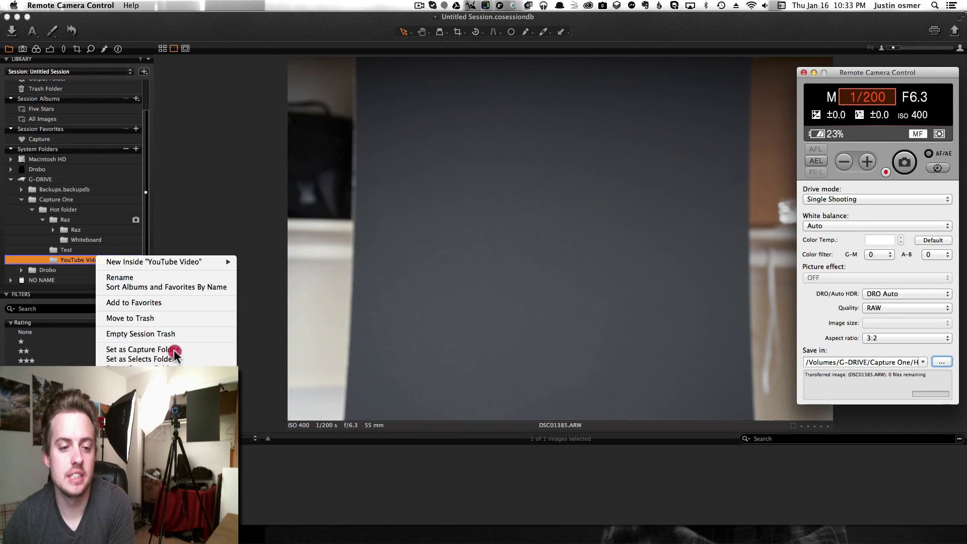
pyautogui.click(569, 196)
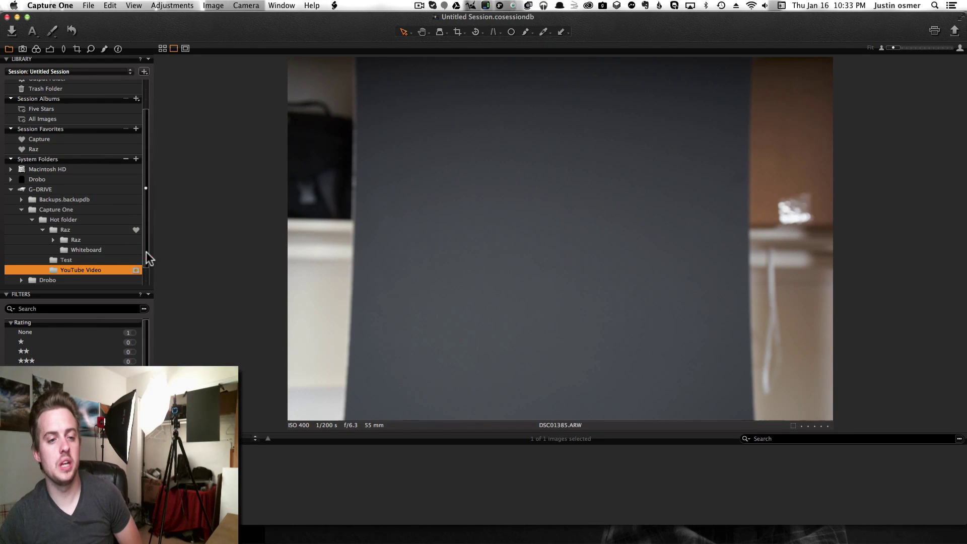
pyautogui.moveTo(146, 253); pyautogui.dragTo(150, 262)
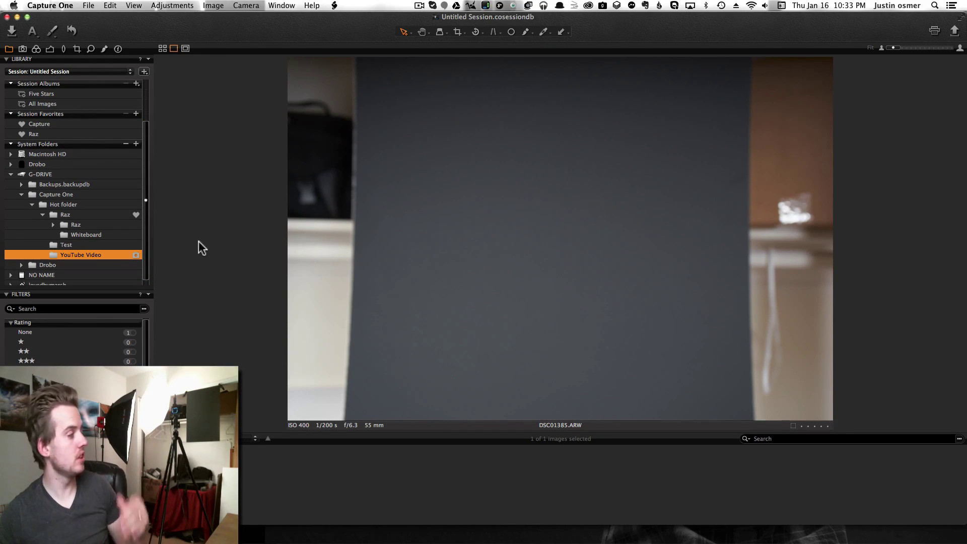
# Confirm Hot Folder Enabled and Auto Select New Capture When Ready in the Camera menu.
pyautogui.click(249, 6)
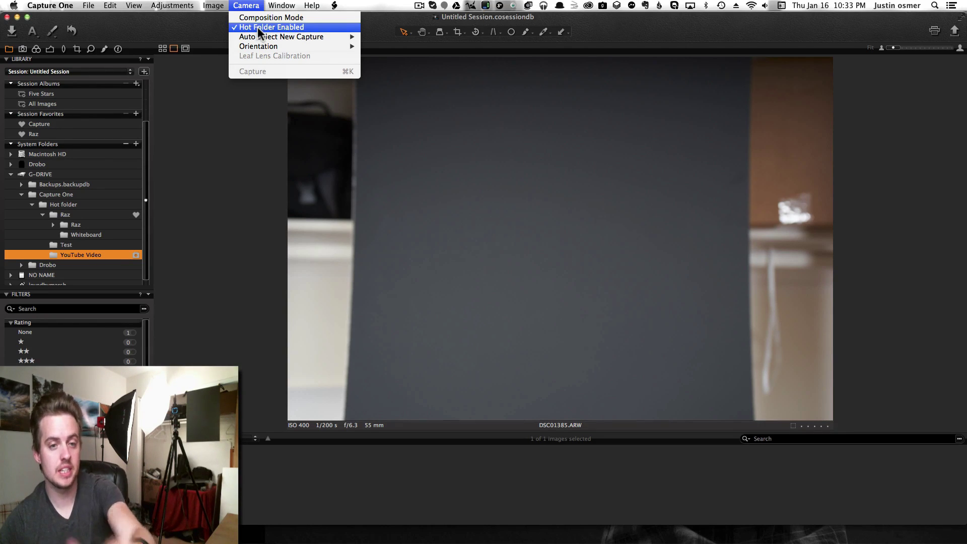
pyautogui.moveTo(266, 38)
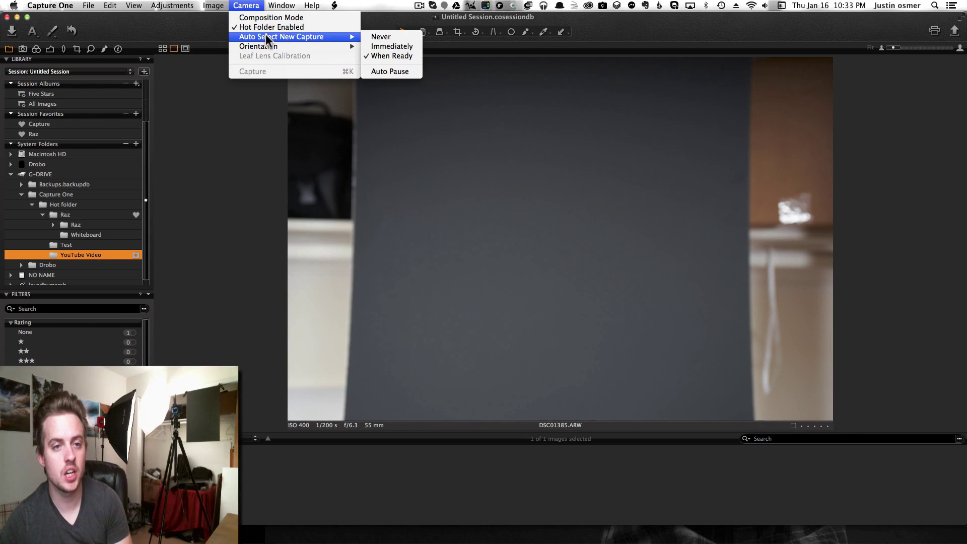
pyautogui.click(572, 480)
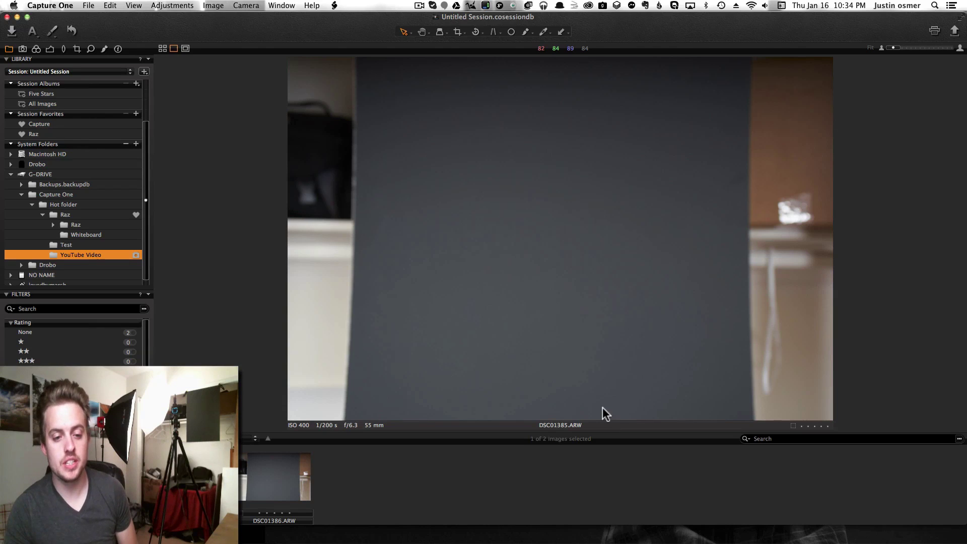
# Clear the selection, then view shots DSC01385 and DSC01386.
pyautogui.click(374, 465)
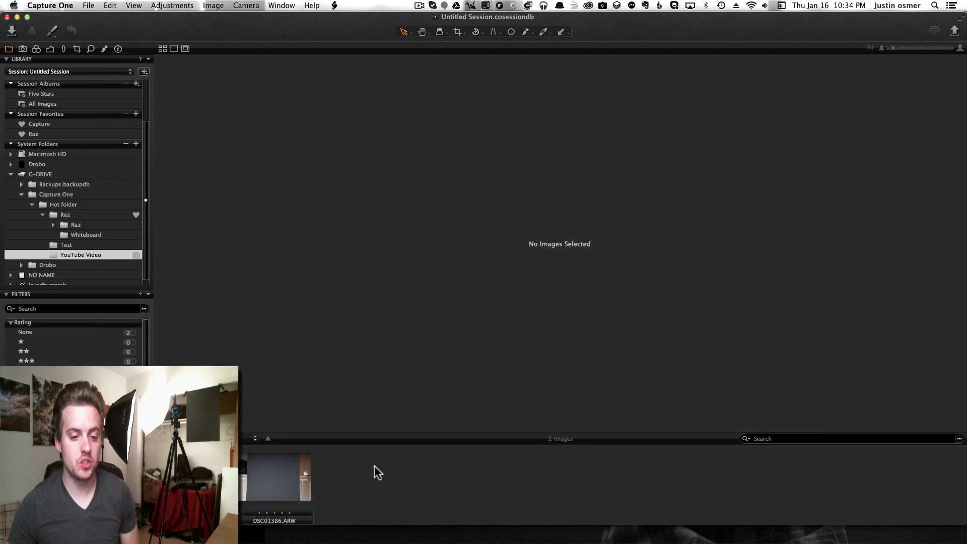
pyautogui.click(291, 470)
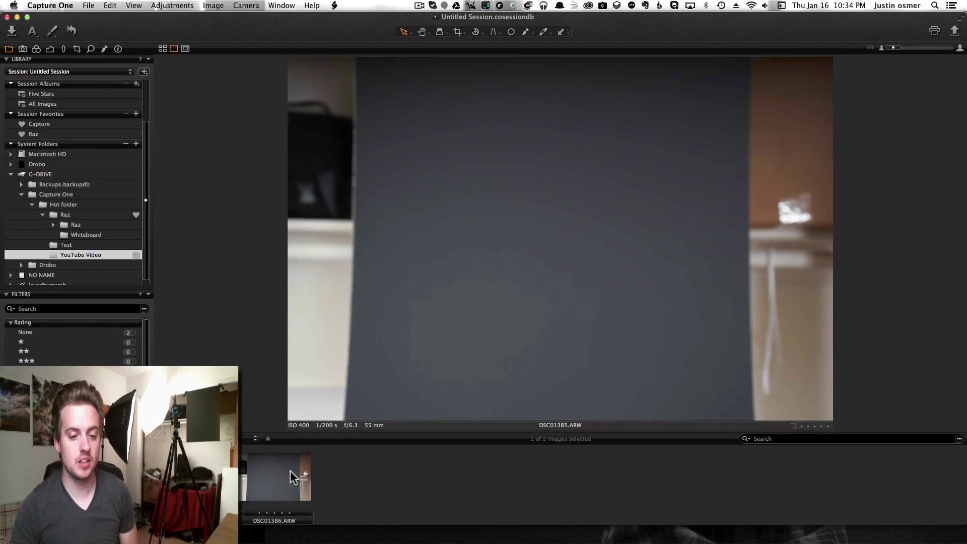
pyautogui.click(290, 470)
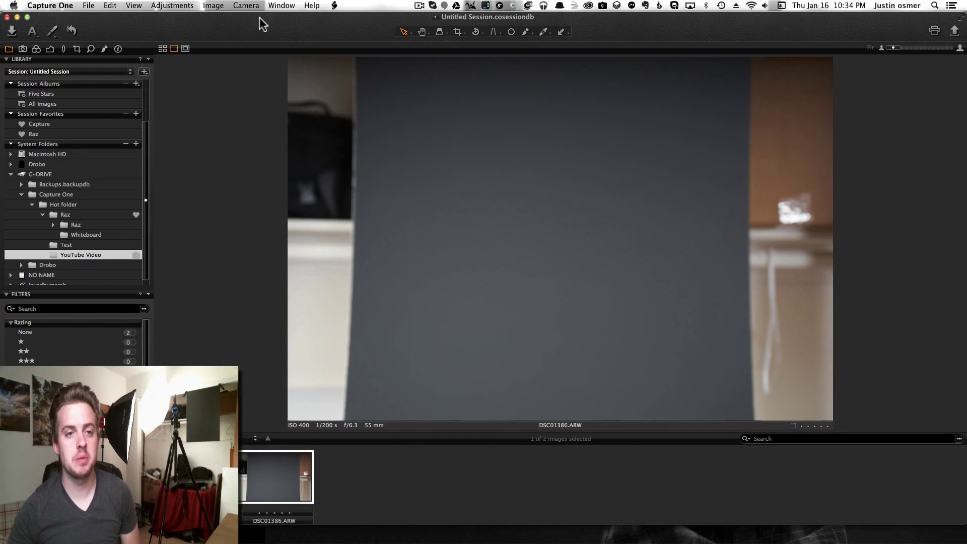
# Check the Auto Select New Capture setting, then step back to DSC01385 with the arrow keys.
pyautogui.click(247, 5)
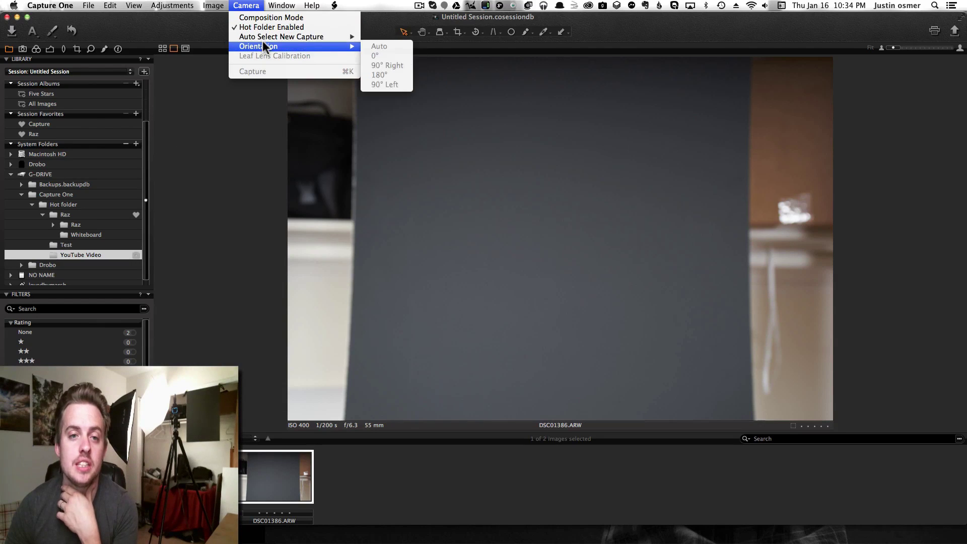
pyautogui.moveTo(268, 38)
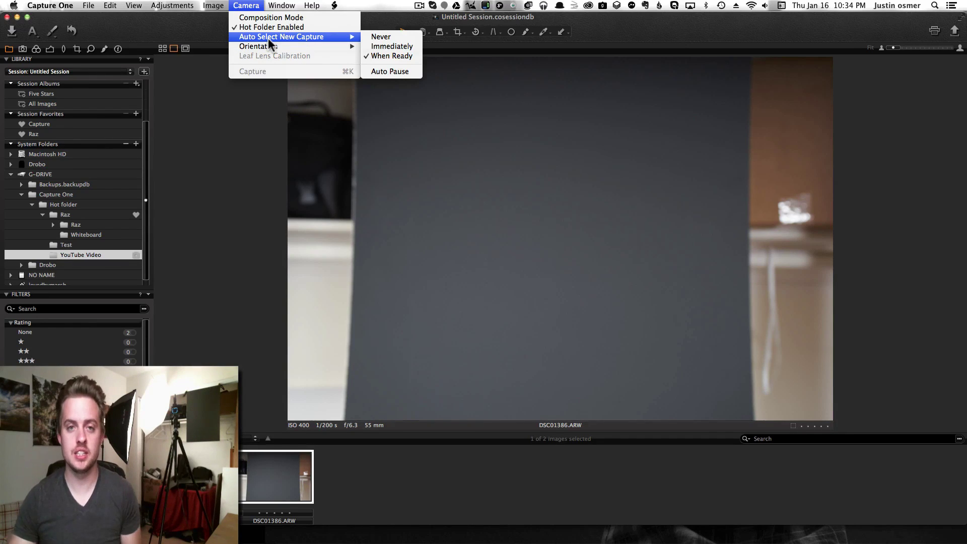
pyautogui.moveTo(312, 6)
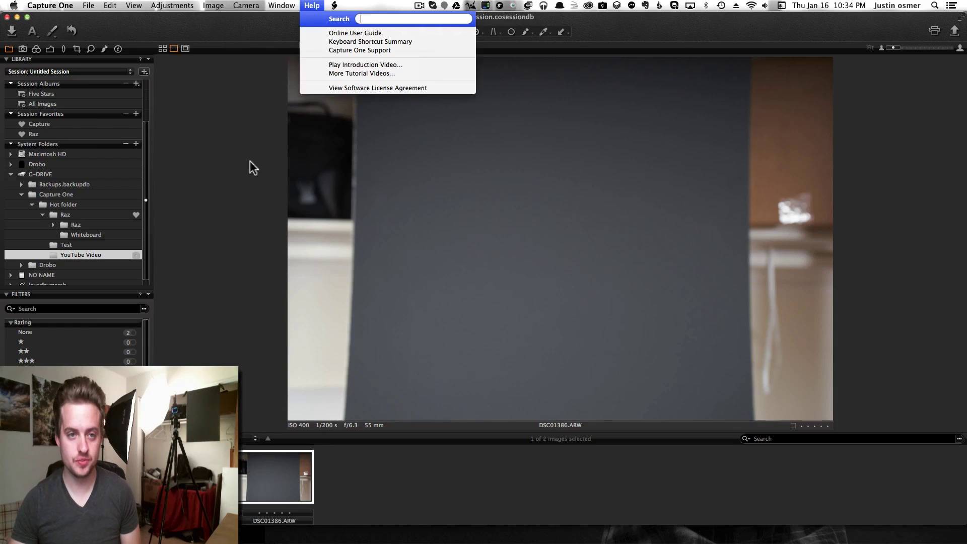
pyautogui.click(222, 207)
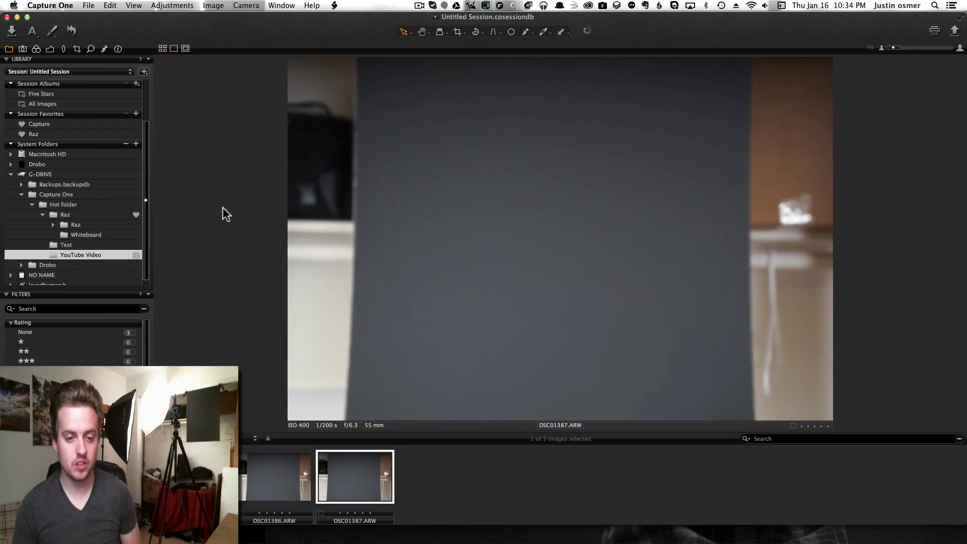
pyautogui.press('Left')
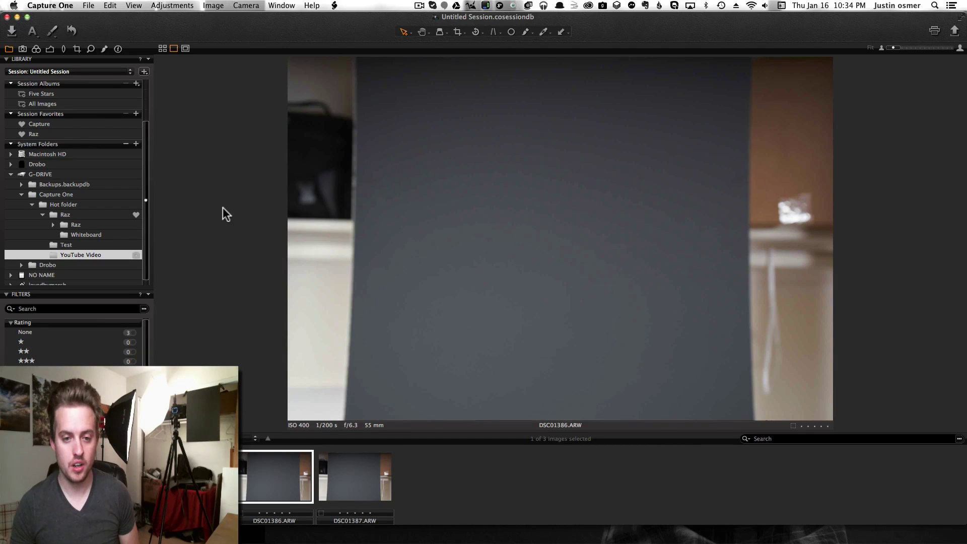
pyautogui.press('Left')
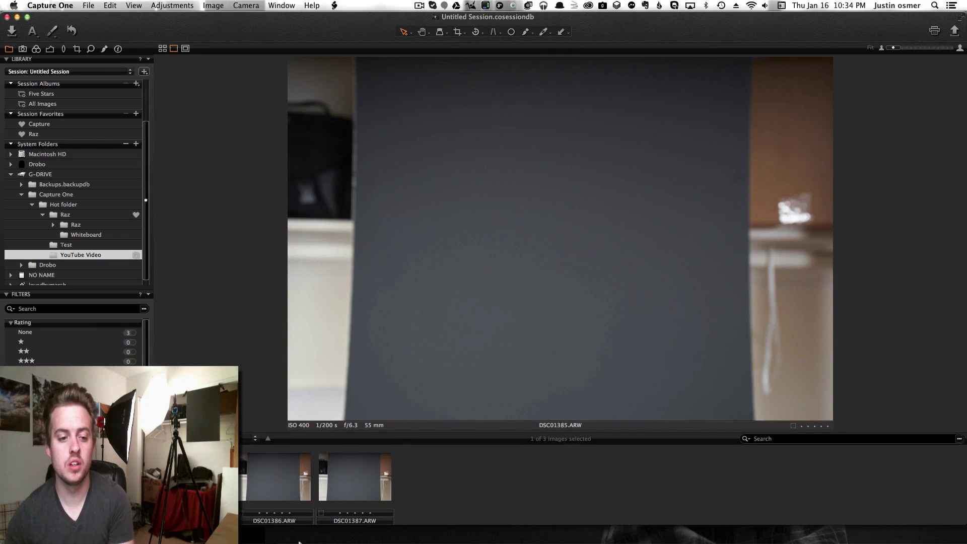
pyautogui.moveTo(554, 543)
pyautogui.click(18, 531)
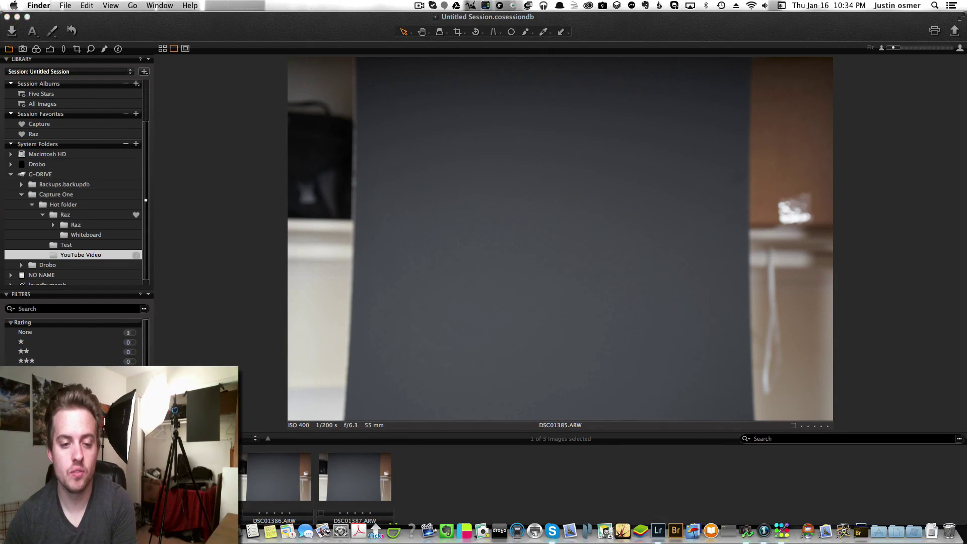
pyautogui.click(286, 328)
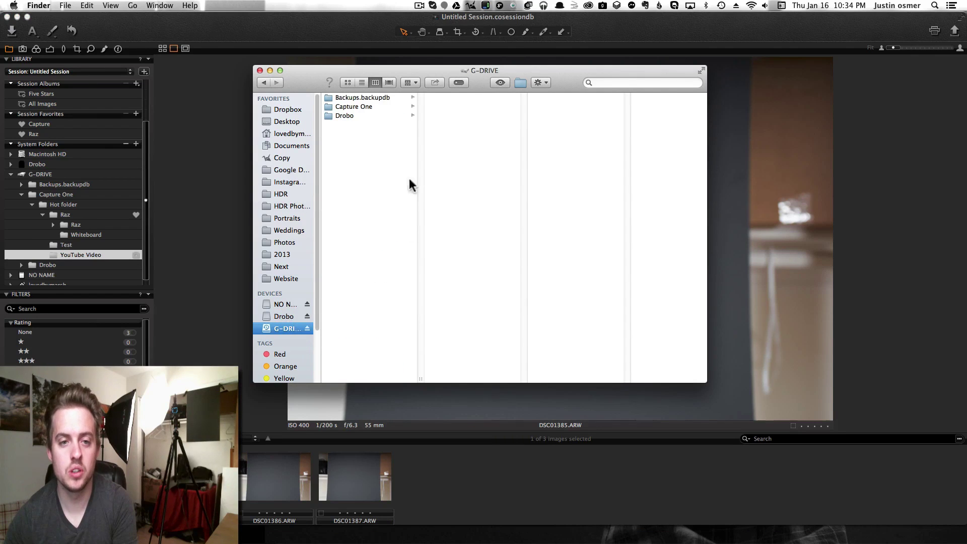
pyautogui.click(394, 107)
pyautogui.click(491, 97)
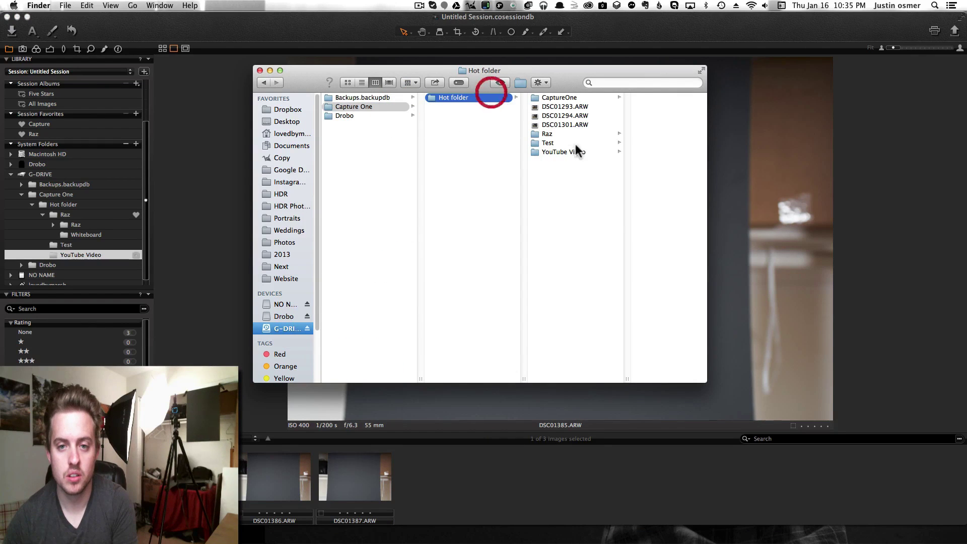
pyautogui.click(585, 152)
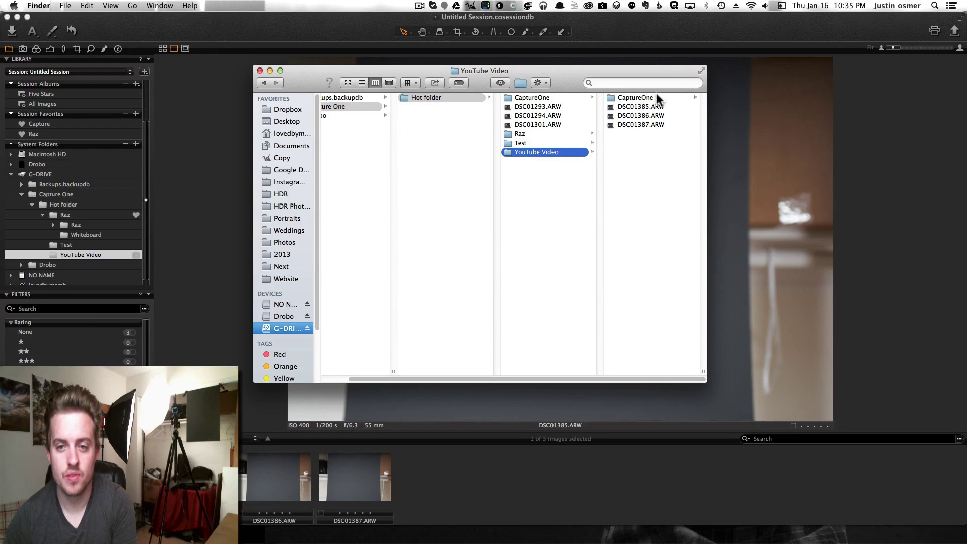
pyautogui.moveTo(648, 137); pyautogui.dragTo(646, 99)
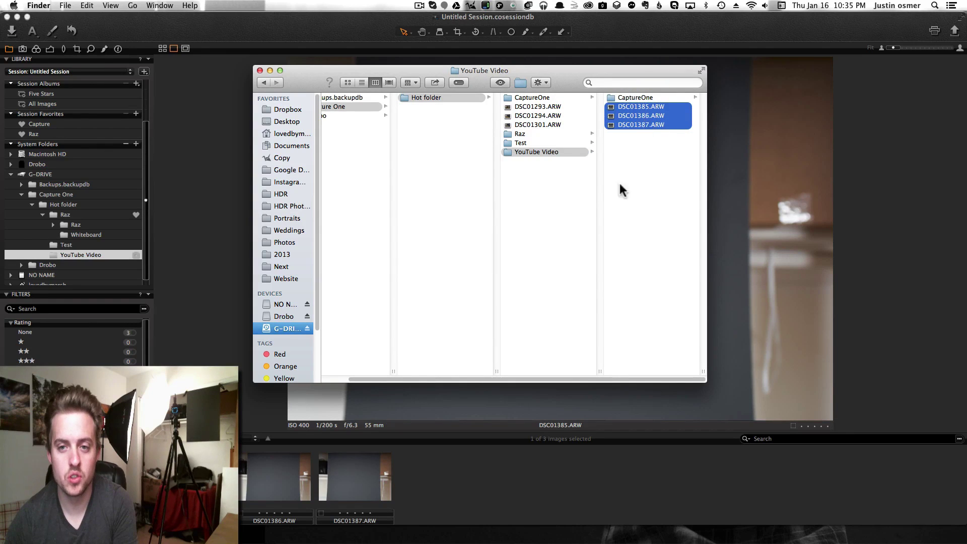
pyautogui.press('Down')
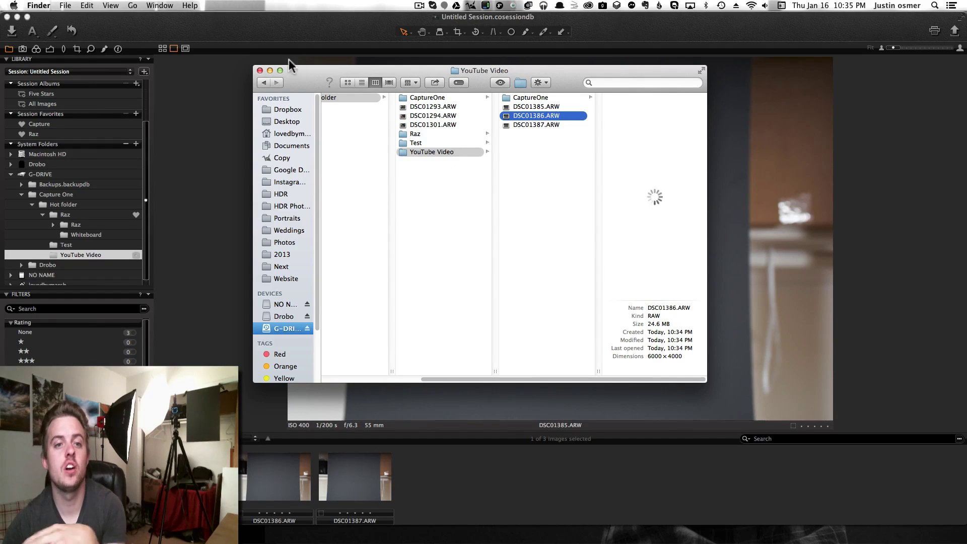
pyautogui.click(260, 71)
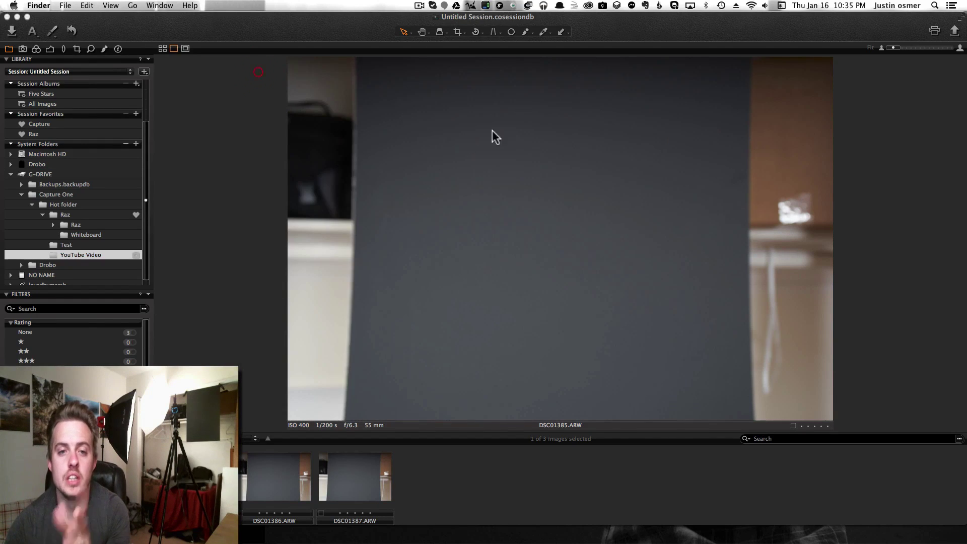
# Switch from the loupe to another toolbar tool and step forward to the next capture.
pyautogui.click(439, 33)
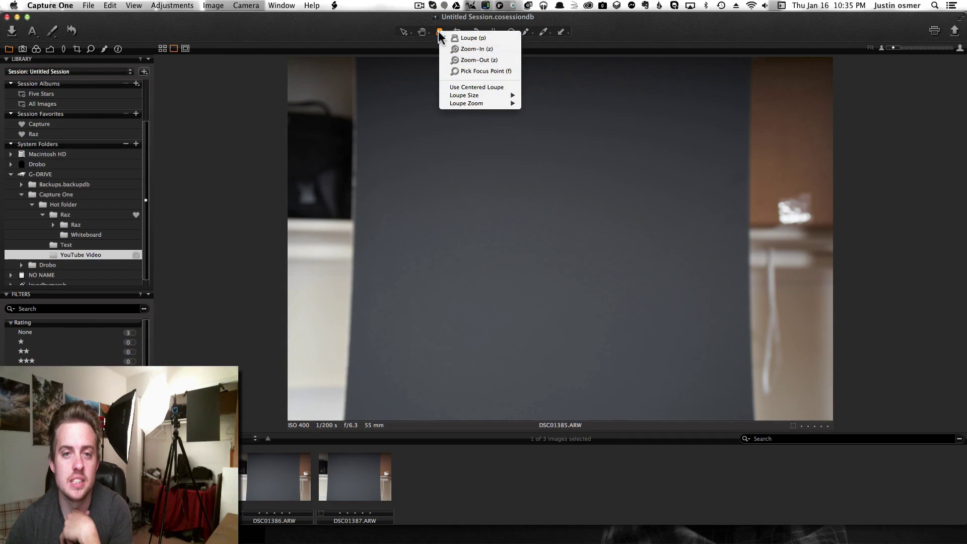
pyautogui.click(437, 41)
pyautogui.click(440, 32)
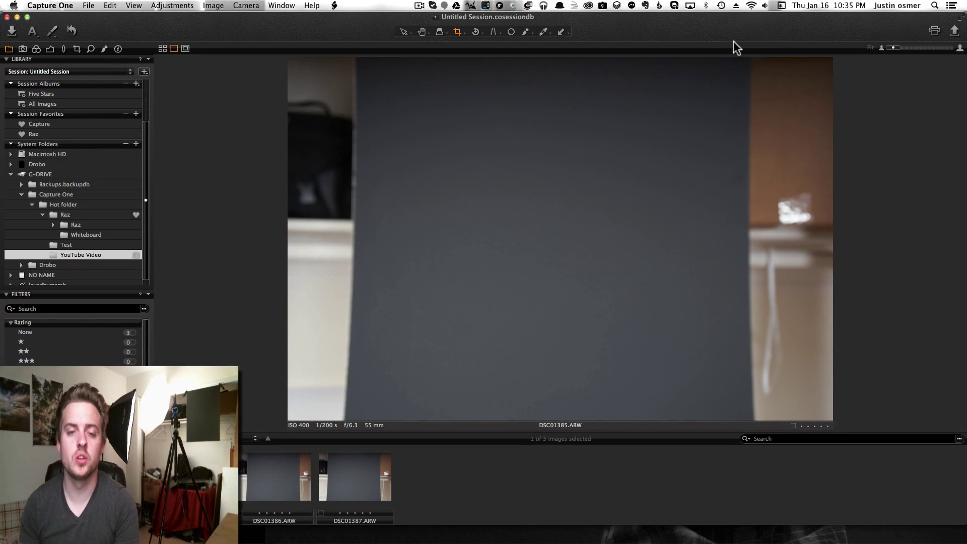
pyautogui.press('Right')
pyautogui.press('Right')
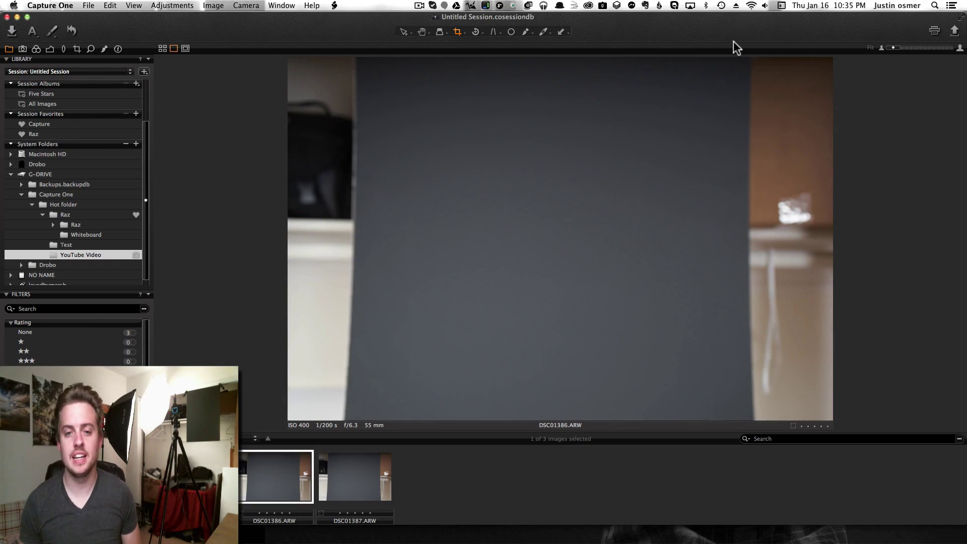